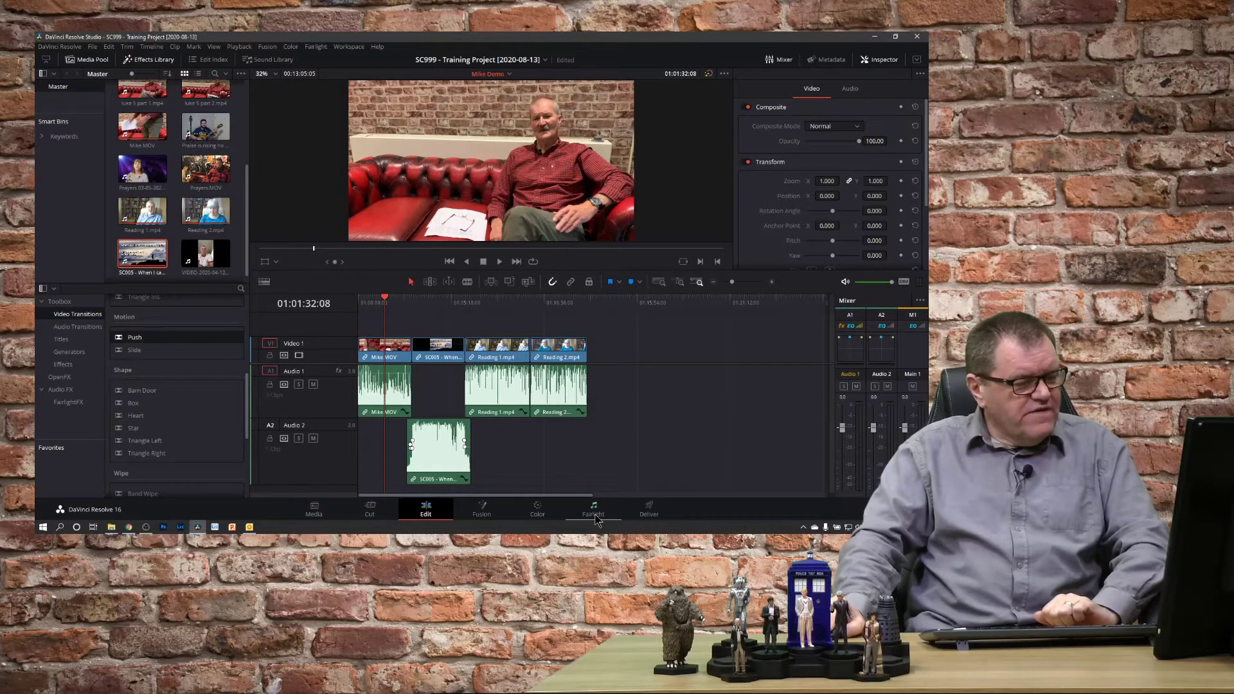
On the Deliver page, enlarge the timeline and zoom out to show Mike.MOV through Reading 2 and Audio 2
{"action": "left_click", "coordinate": [649, 511]}
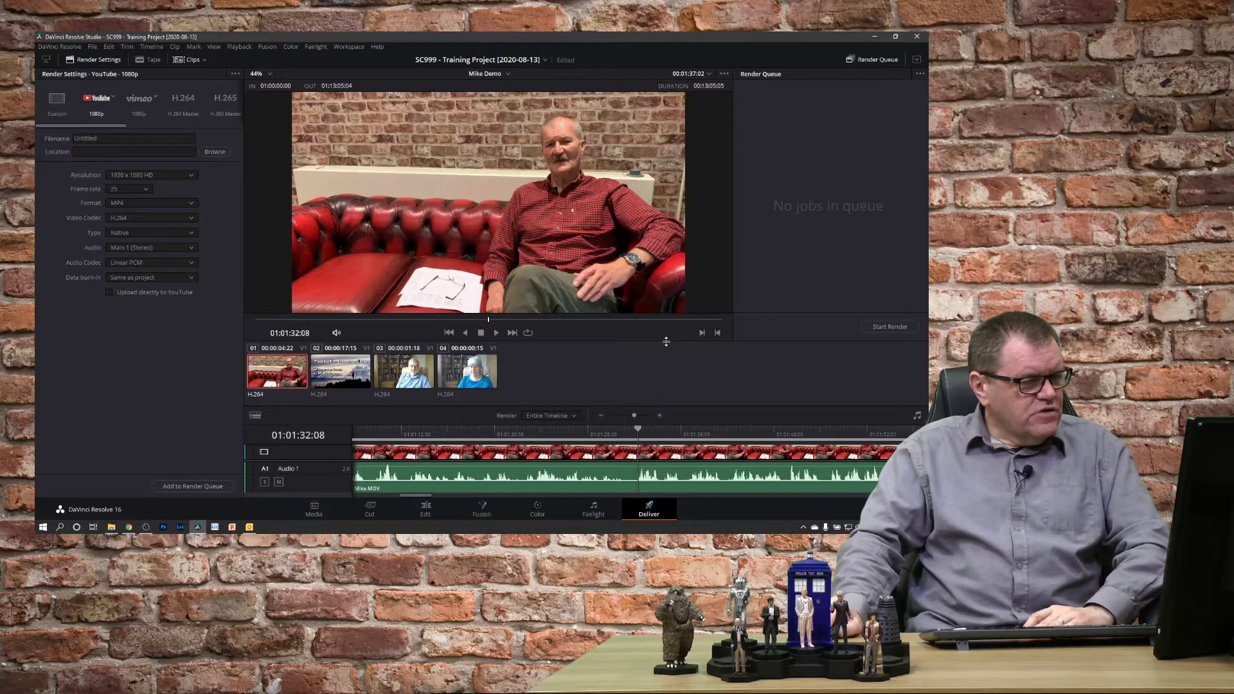
{"action": "left_click_drag", "start_coordinate": [666, 341], "coordinate": [648, 273]}
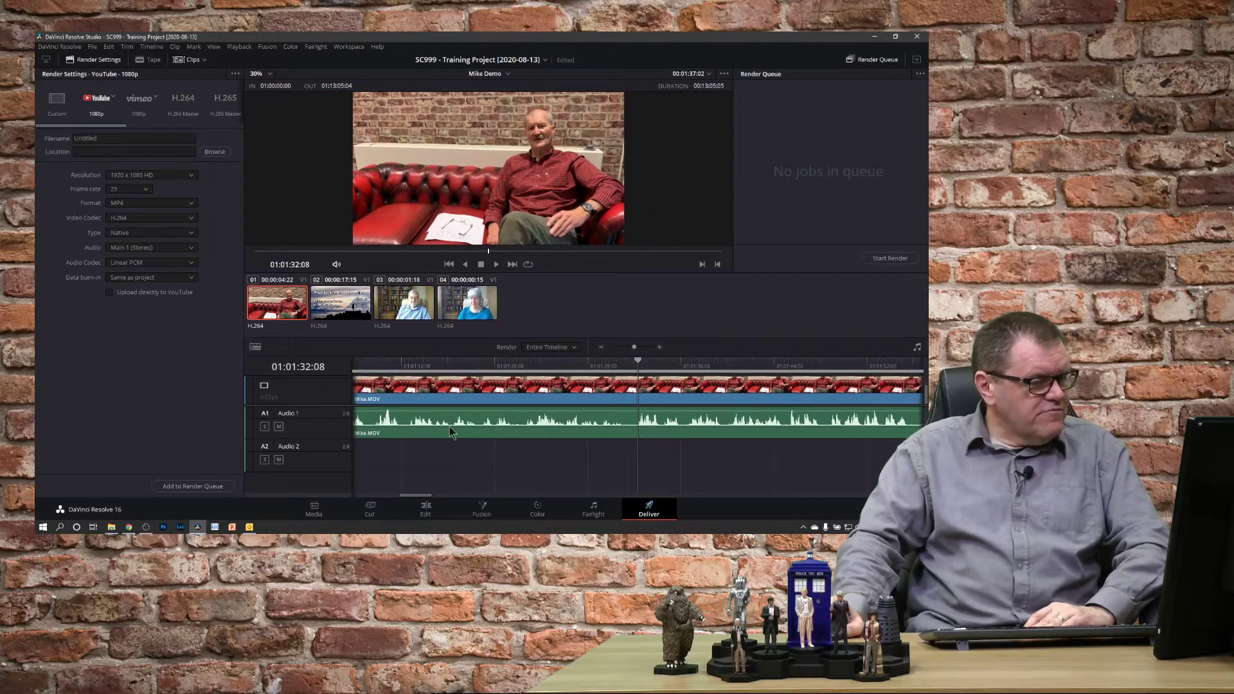
{"action": "scroll", "coordinate": [530, 386], "scroll_direction": "down", "scroll_amount": 3}
{"action": "scroll", "coordinate": [531, 386], "scroll_direction": "down", "scroll_amount": 5}
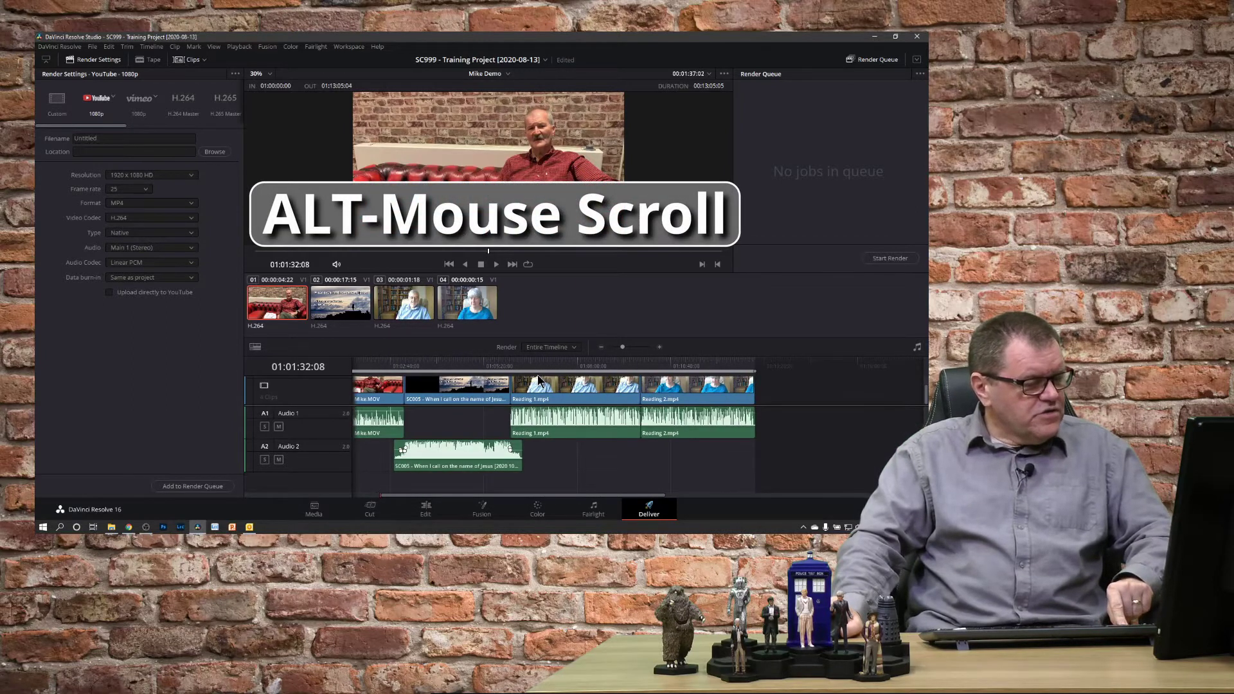
{"action": "scroll", "coordinate": [538, 381], "scroll_direction": "right", "scroll_amount": 1}
{"action": "scroll", "coordinate": [539, 381], "scroll_direction": "left", "scroll_amount": 2}
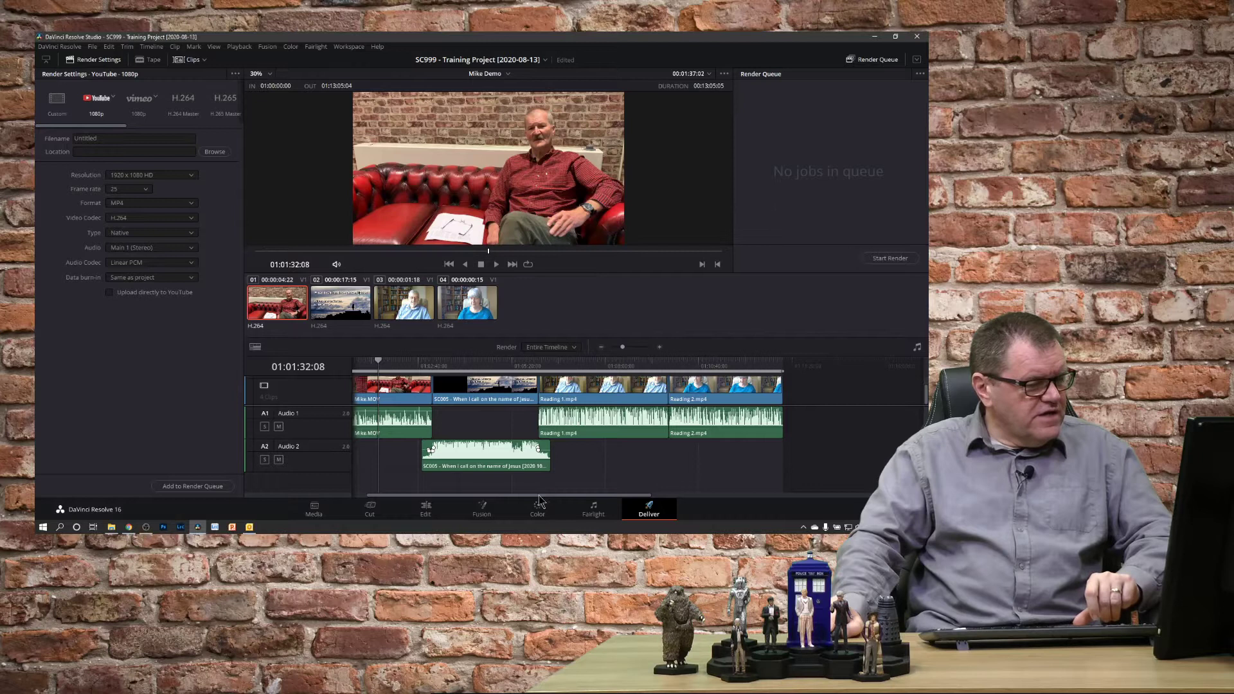
{"action": "scroll", "coordinate": [539, 502], "scroll_direction": "left", "scroll_amount": 2}
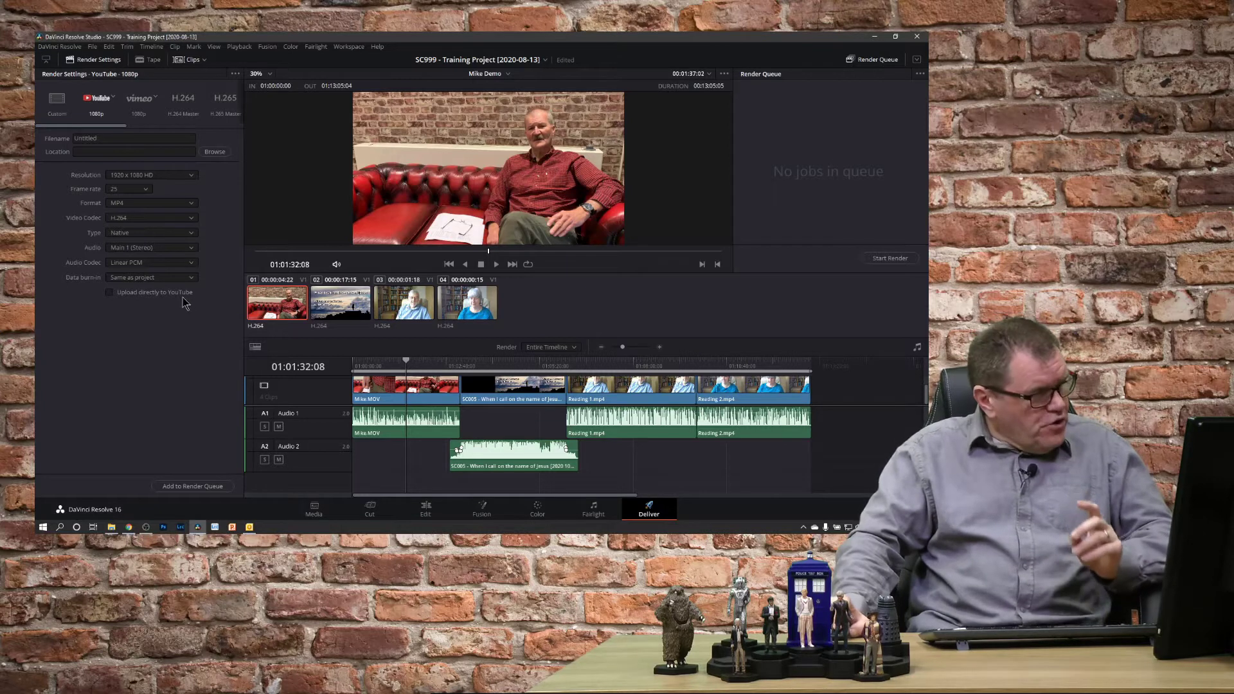
Select the Custom render preset and review the Video format list, leaving it on MP4
{"action": "left_click", "coordinate": [55, 103]}
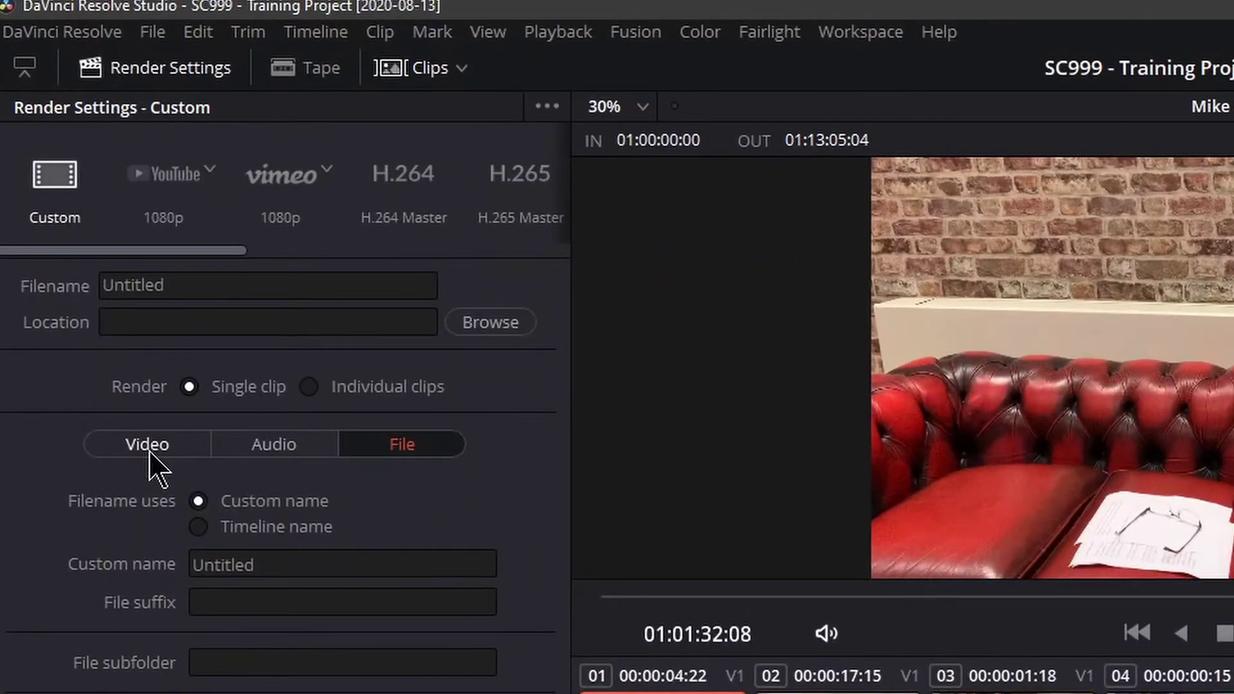
{"action": "left_click", "coordinate": [148, 448]}
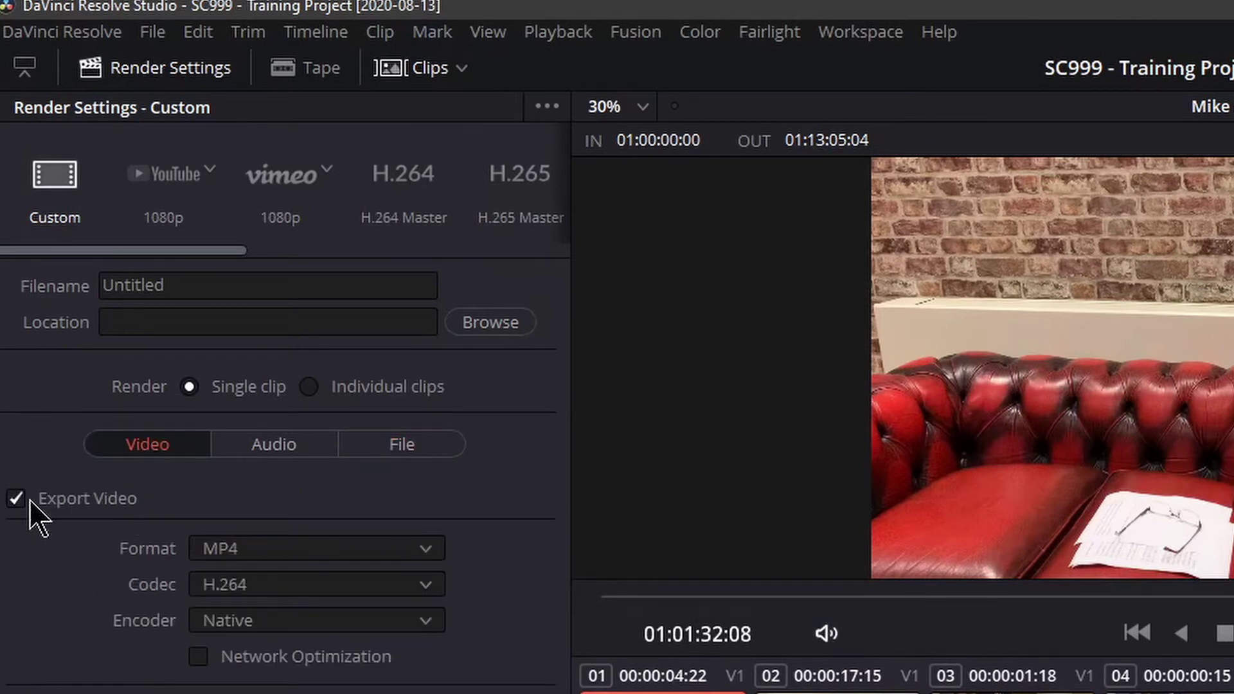
{"action": "left_click", "coordinate": [376, 564]}
{"action": "left_click", "coordinate": [377, 566]}
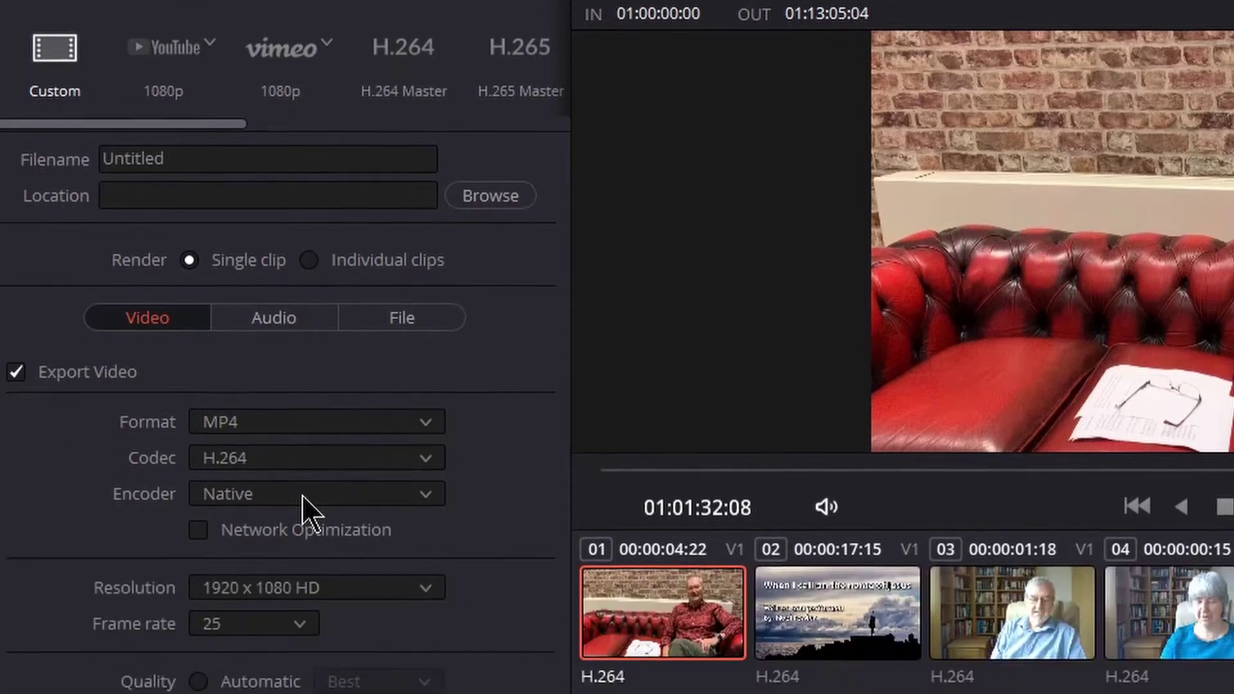
Switch the encoder to NVIDIA, keeping 1920 x 1080 HD resolution and 25 fps
{"action": "left_click", "coordinate": [303, 621]}
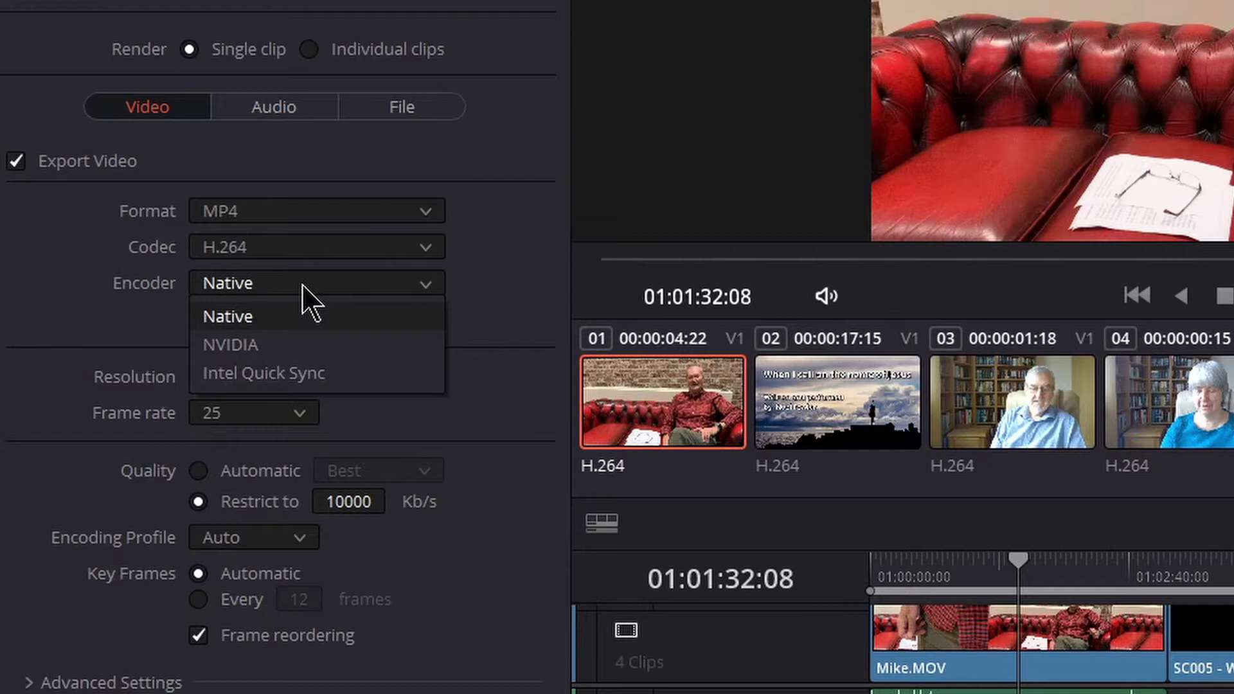
{"action": "left_click", "coordinate": [362, 350]}
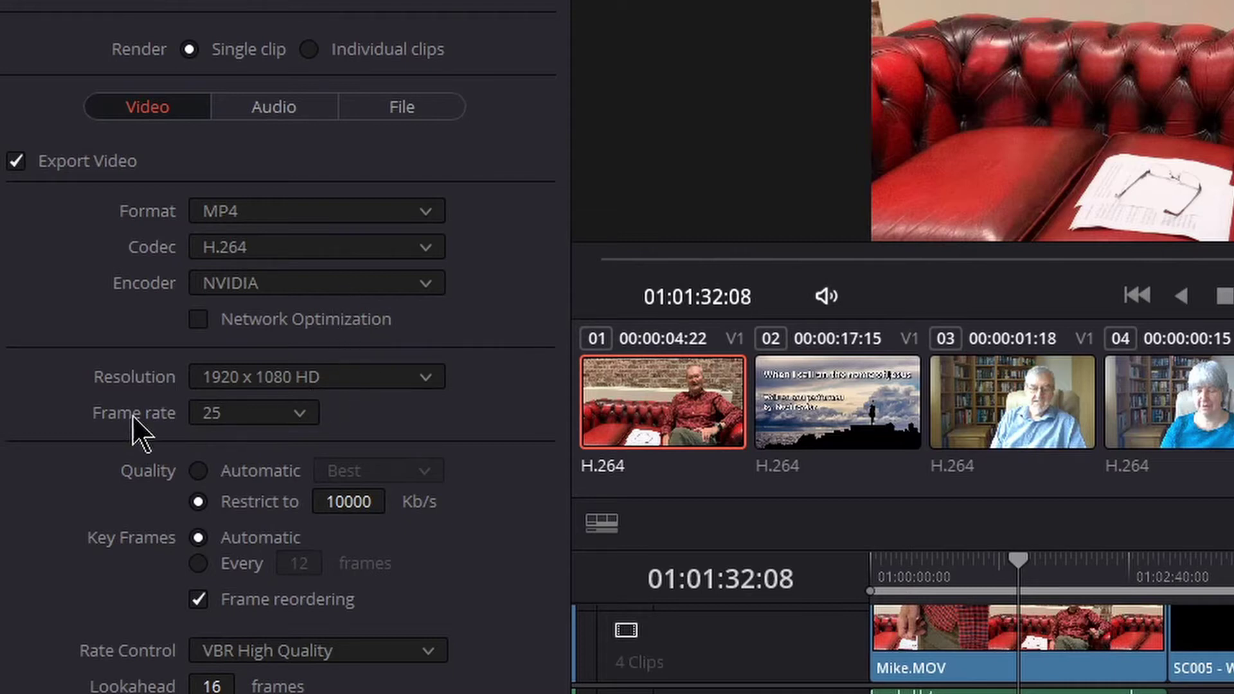
{"action": "left_click", "coordinate": [376, 386]}
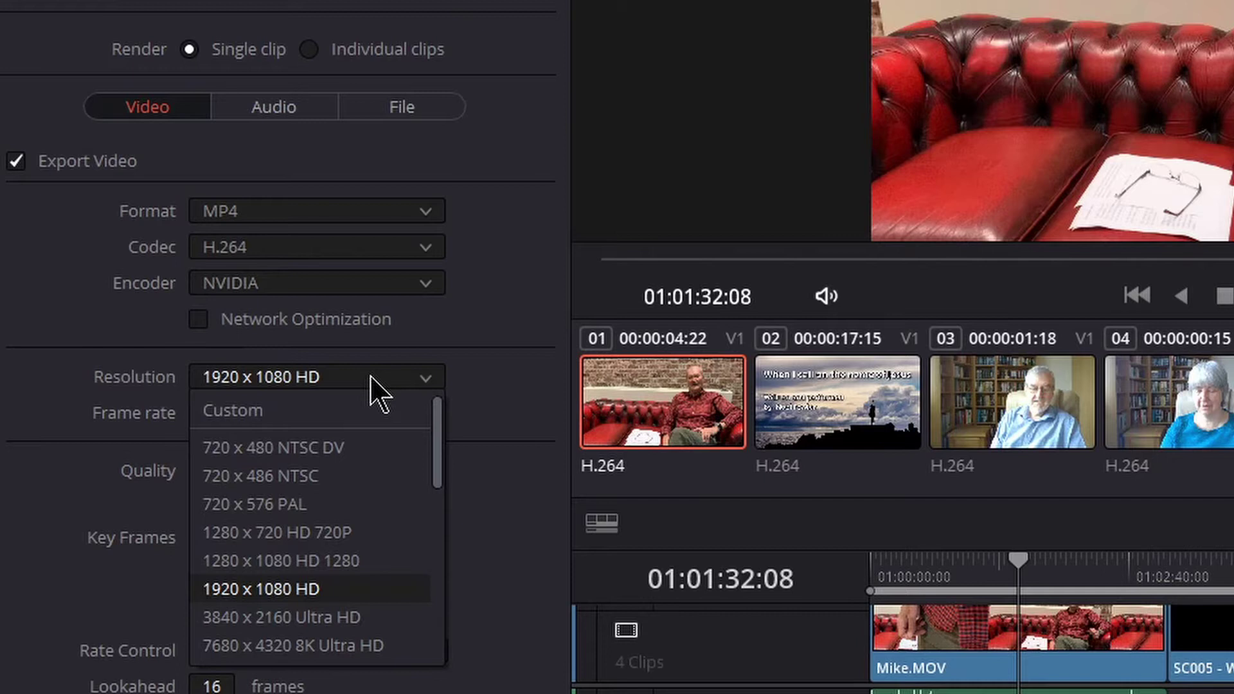
{"action": "left_click", "coordinate": [371, 380]}
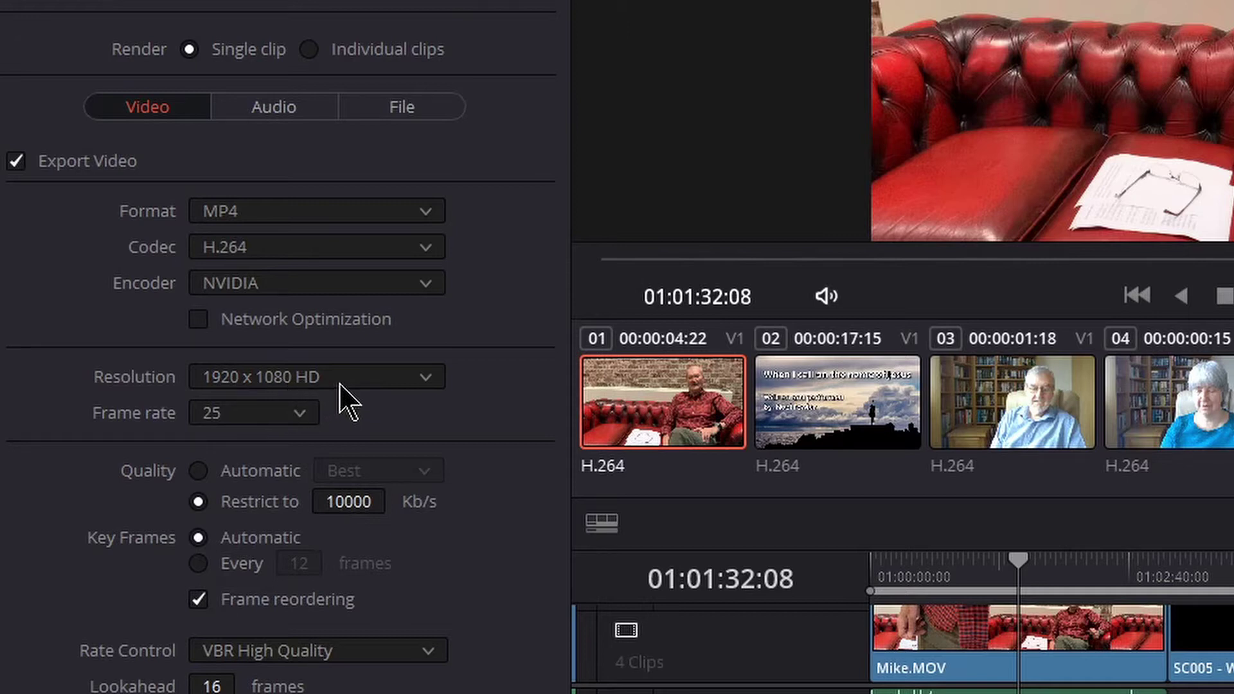
{"action": "left_click", "coordinate": [269, 414]}
{"action": "left_click", "coordinate": [269, 416]}
Raise the bitrate limit from 10000 to 12000 Kb/s
{"action": "left_click", "coordinate": [338, 500]}
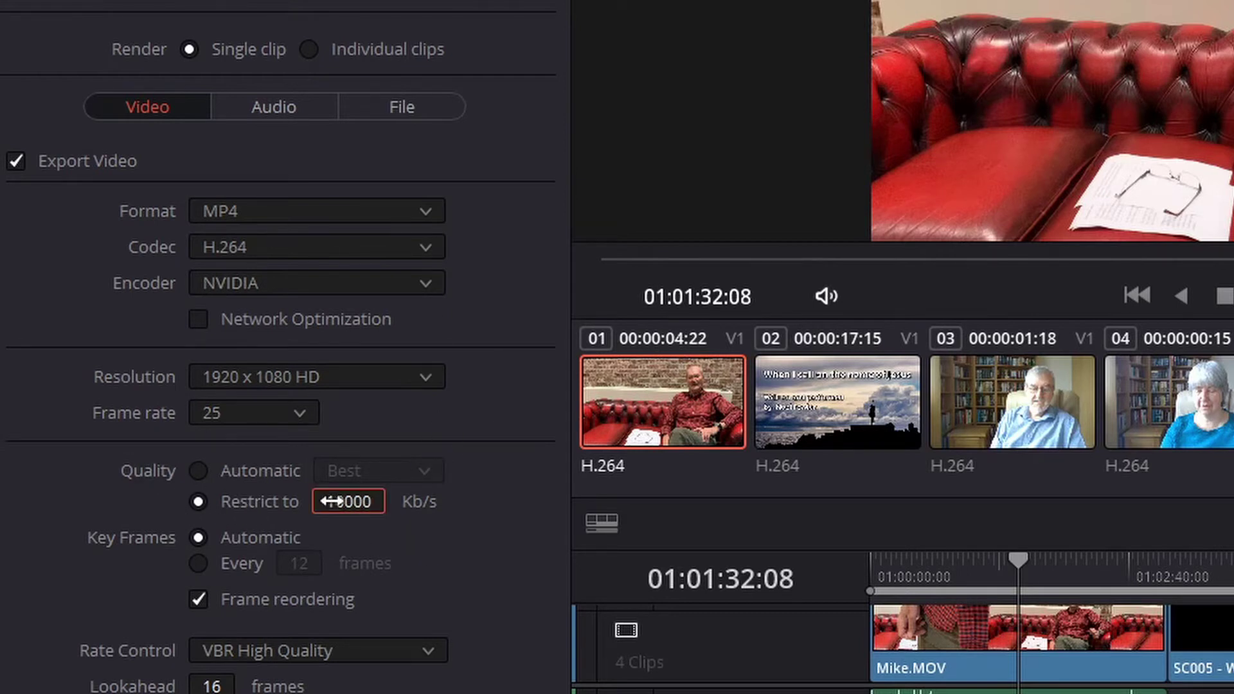
{"action": "double_click", "coordinate": [331, 501]}
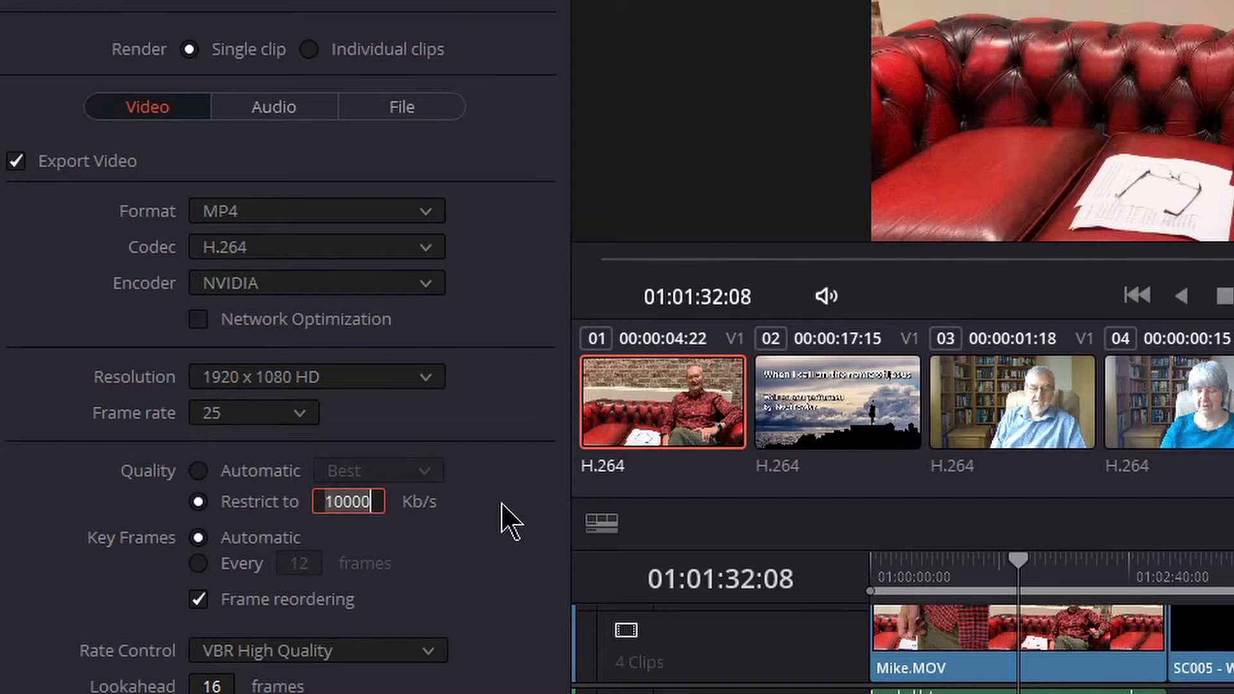
{"action": "key", "text": "Left"}
{"action": "key", "text": "Left"}
{"action": "key", "text": "Left"}
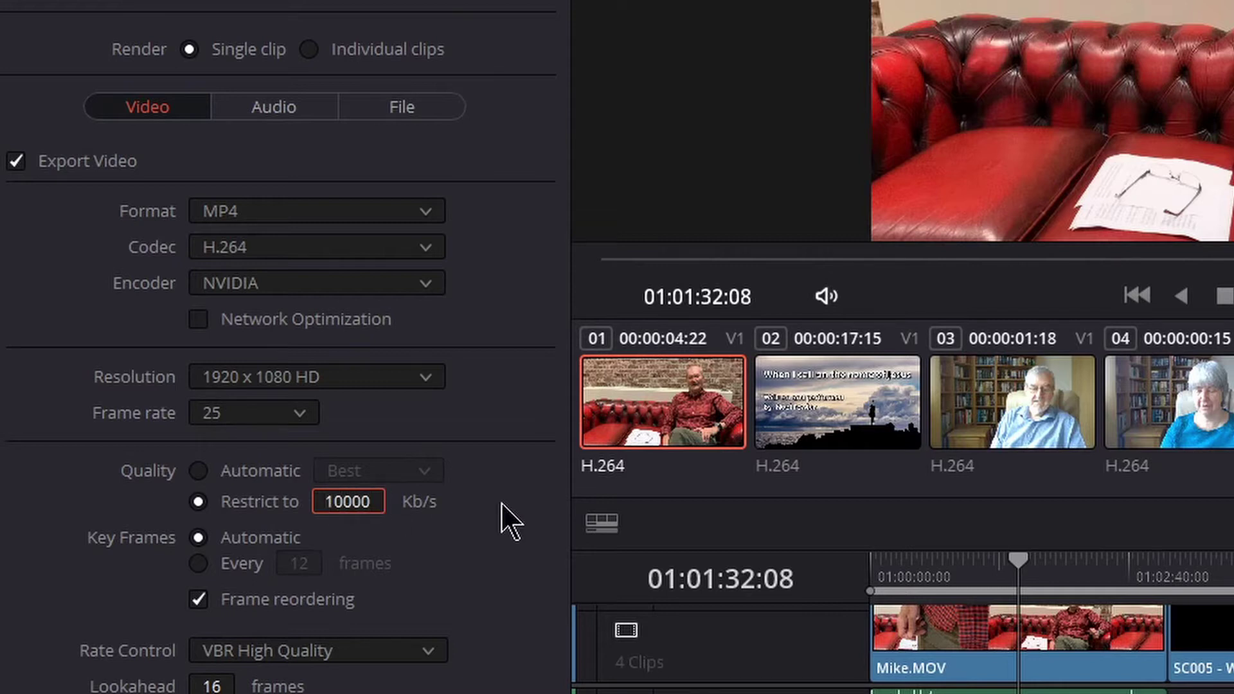
{"action": "key", "text": "BackSpace"}
{"action": "type", "text": "2"}
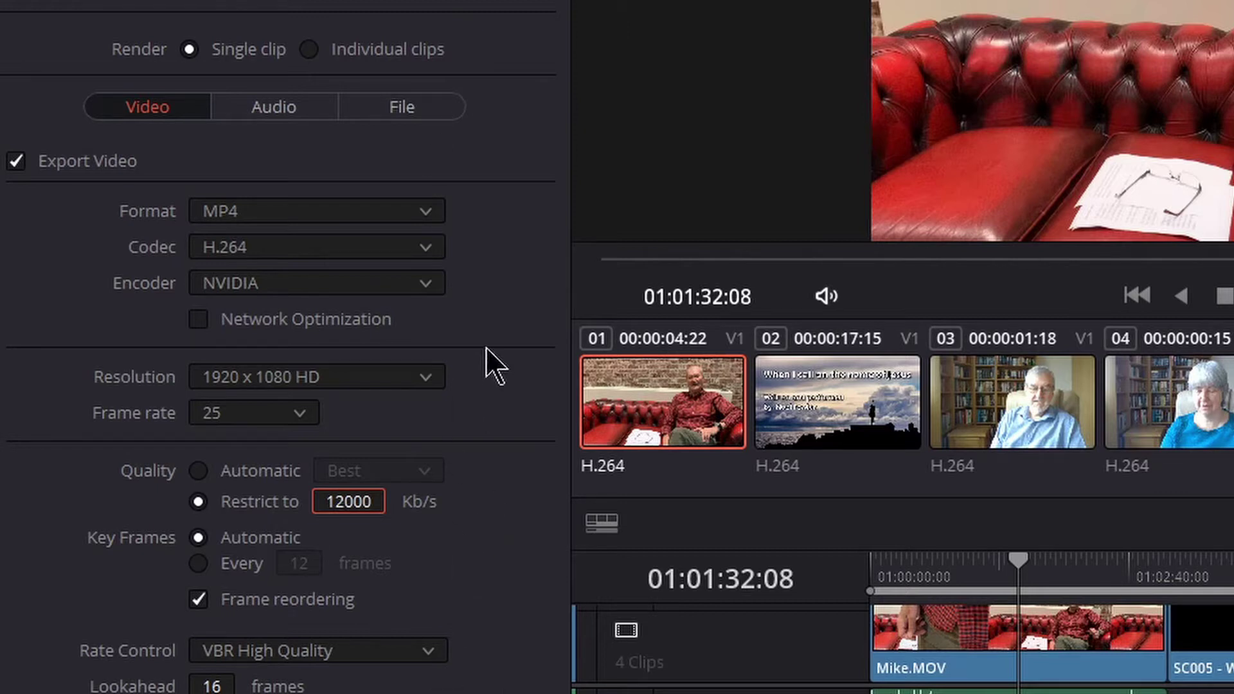
Confirm AAC audio at 192 Kb/s, then make the filename use the timeline name, Mike Demo
{"action": "left_click", "coordinate": [288, 111]}
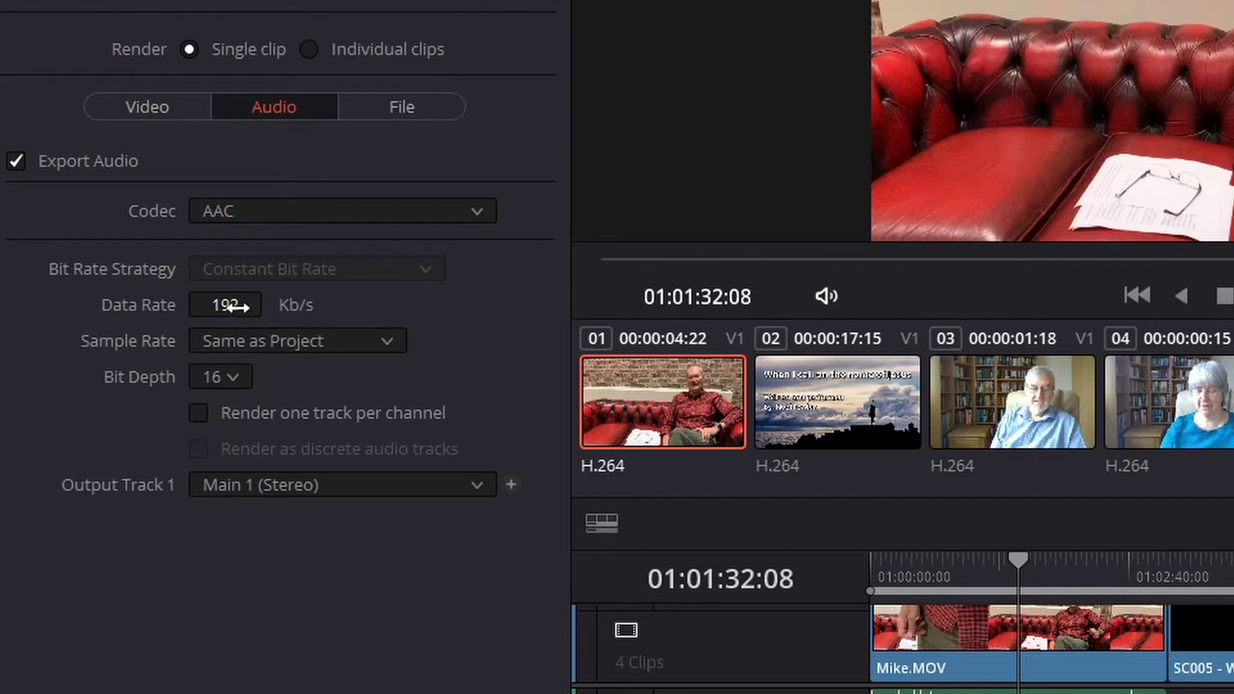
{"action": "left_click", "coordinate": [403, 108]}
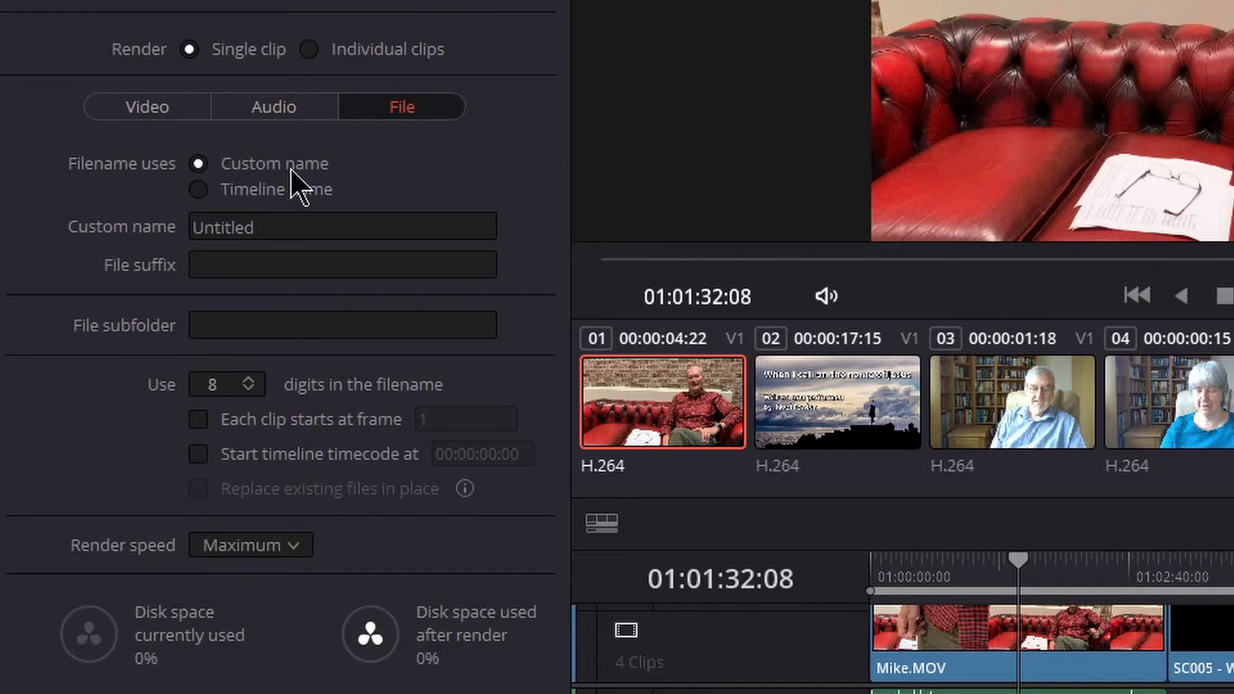
{"action": "left_click", "coordinate": [198, 191]}
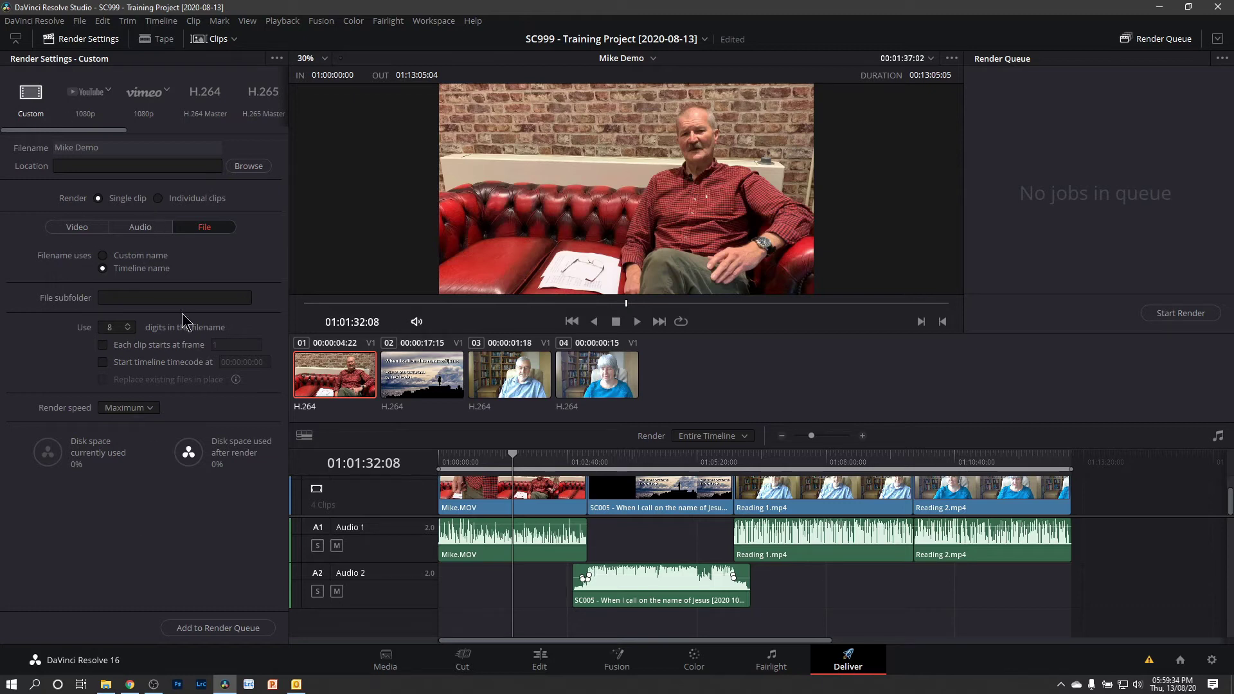
Save the render settings as a new preset named 'IMB Standard YouTube Output'
{"action": "left_click", "coordinate": [277, 59]}
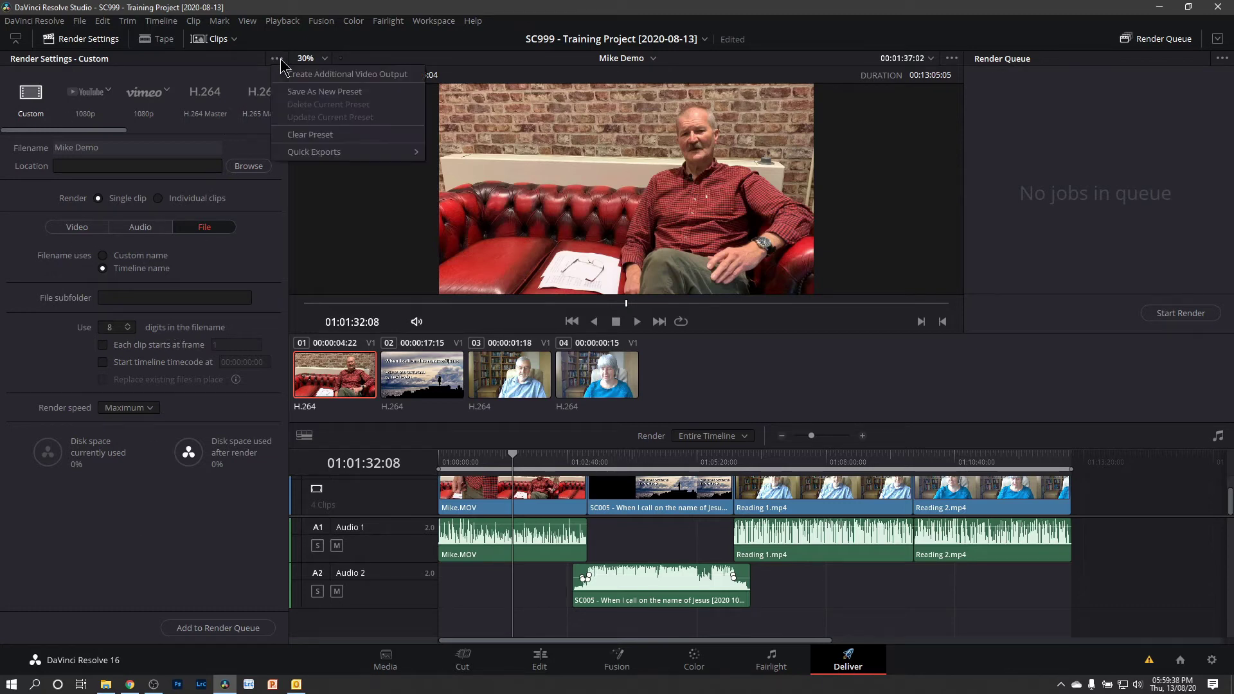
{"action": "left_click", "coordinate": [326, 93]}
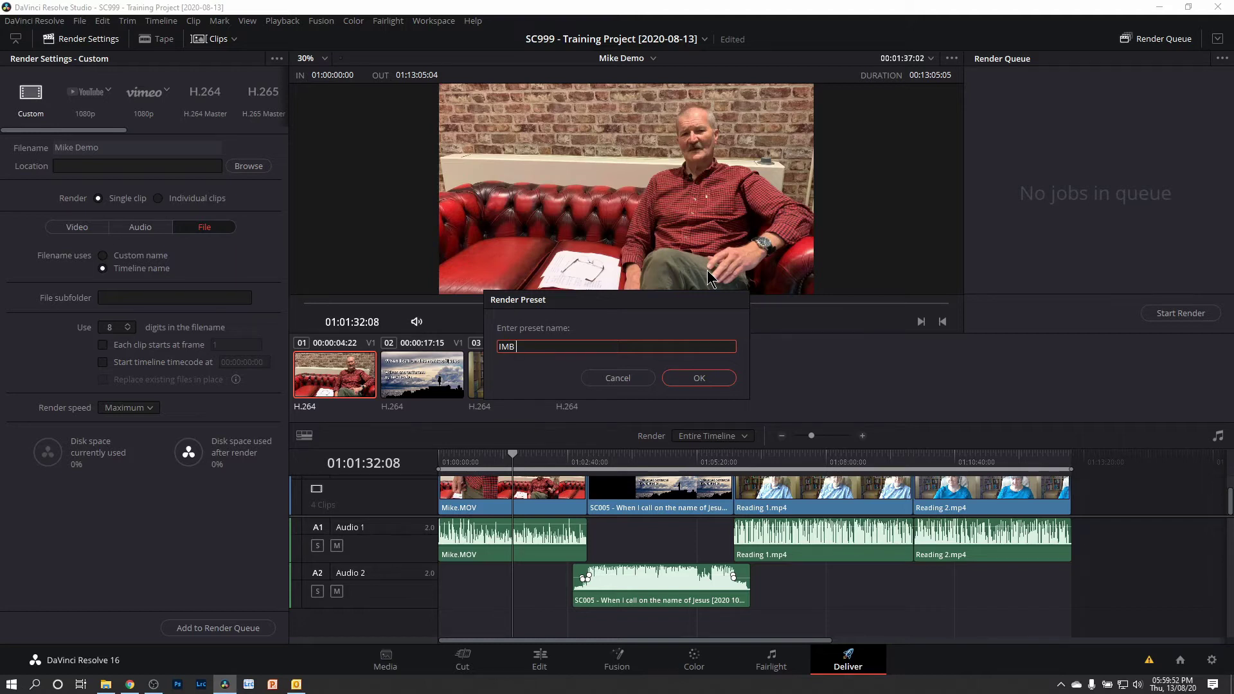
{"action": "type", "text": "tandard"}
{"action": "type", "text": " YouTu"}
{"action": "type", "text": "be Out"}
{"action": "type", "text": "puy"}
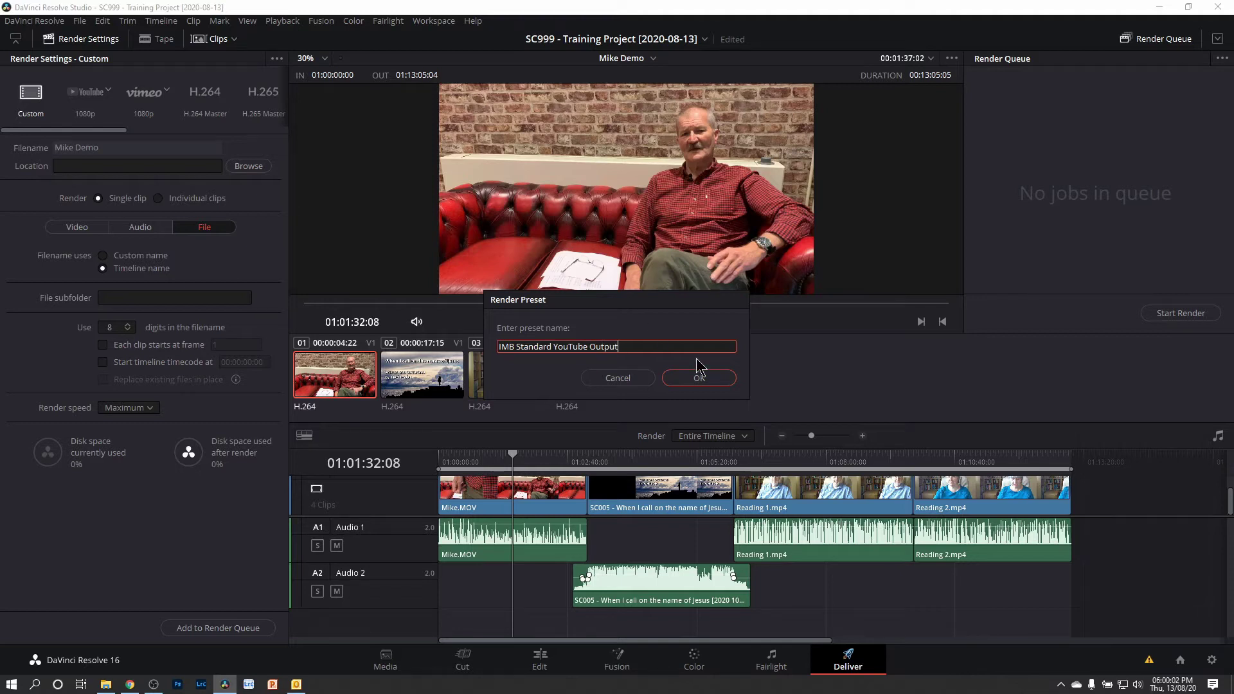
{"action": "left_click", "coordinate": [700, 379]}
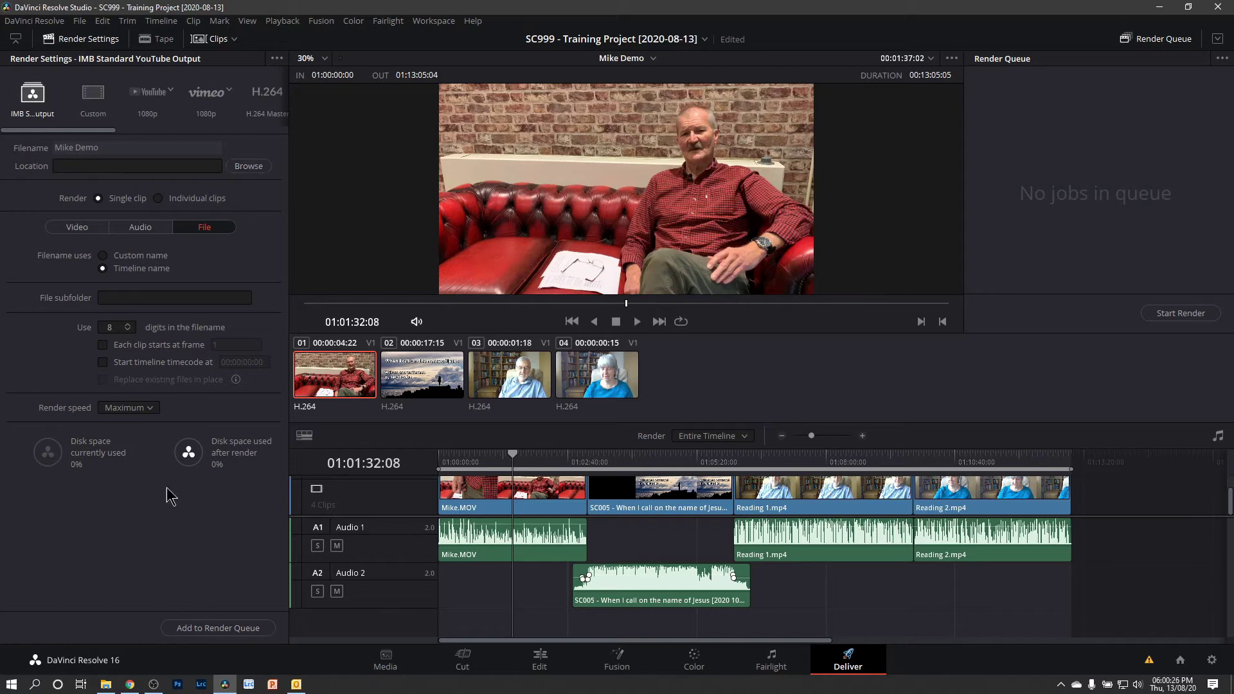
Add the timeline to the render queue with L:\tmp as the output folder
{"action": "left_click", "coordinate": [221, 630]}
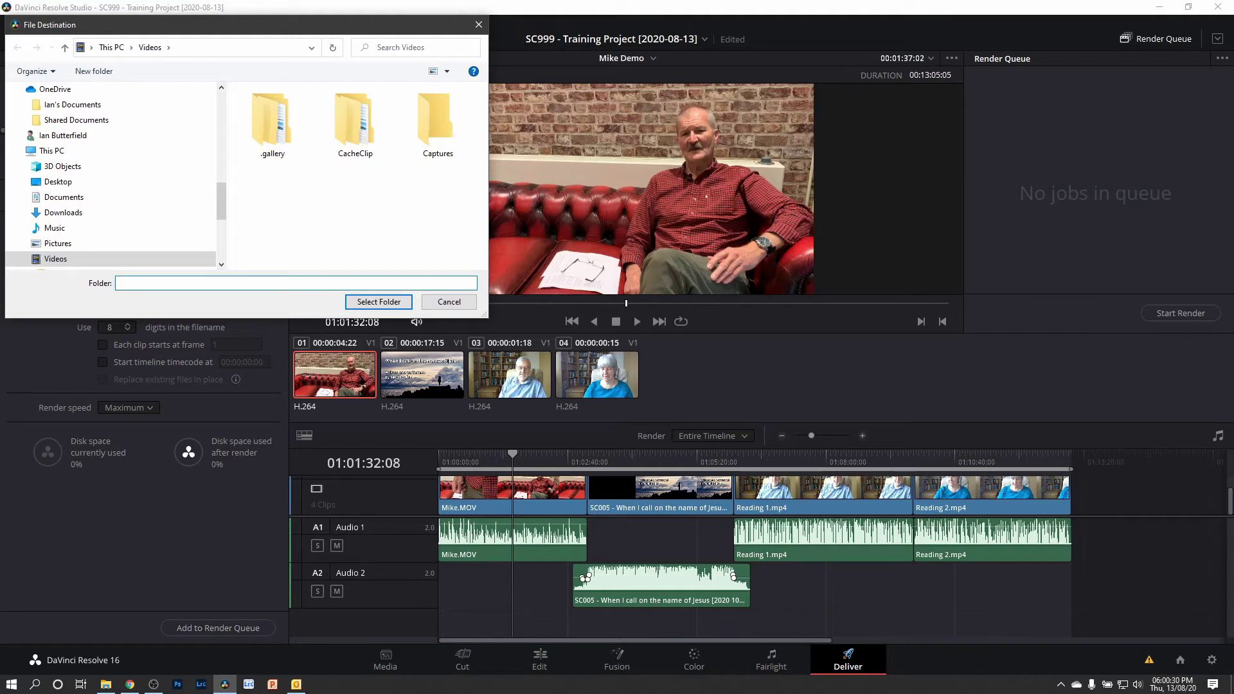
{"action": "left_click", "coordinate": [122, 150]}
{"action": "scroll", "coordinate": [151, 175], "scroll_direction": "down", "scroll_amount": 3}
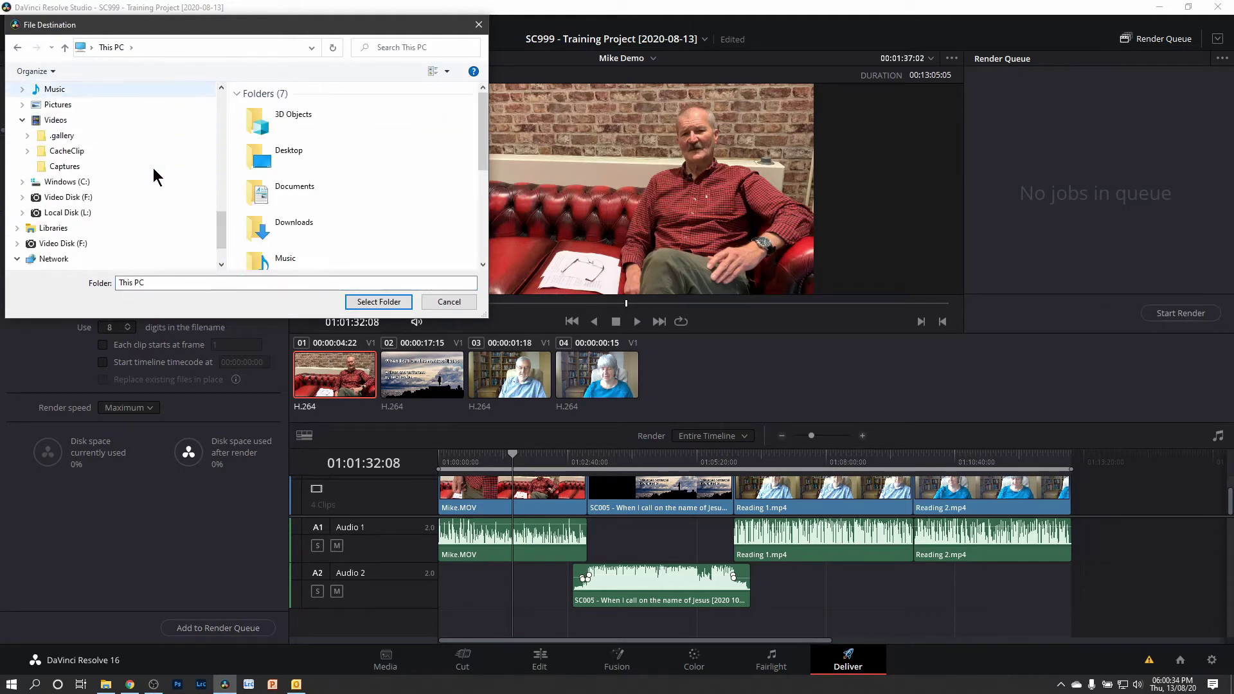
{"action": "scroll", "coordinate": [153, 168], "scroll_direction": "down", "scroll_amount": 1}
{"action": "left_click", "coordinate": [153, 165]}
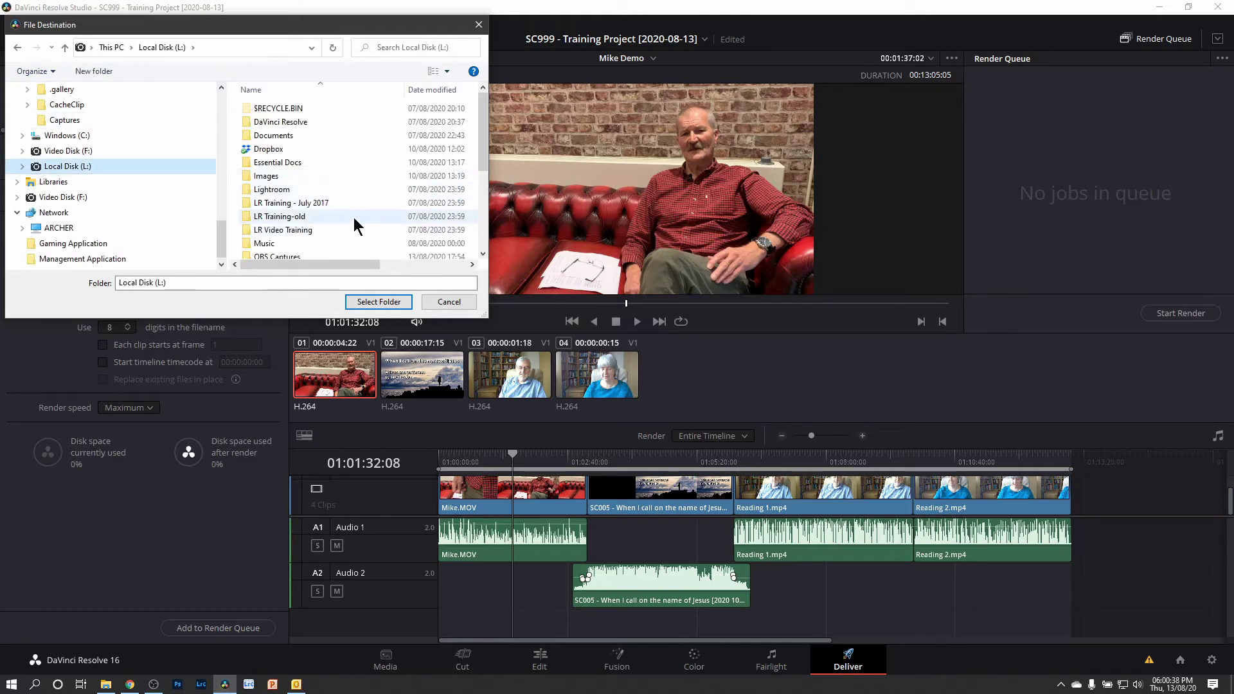
{"action": "scroll", "coordinate": [355, 188], "scroll_direction": "down", "scroll_amount": 4}
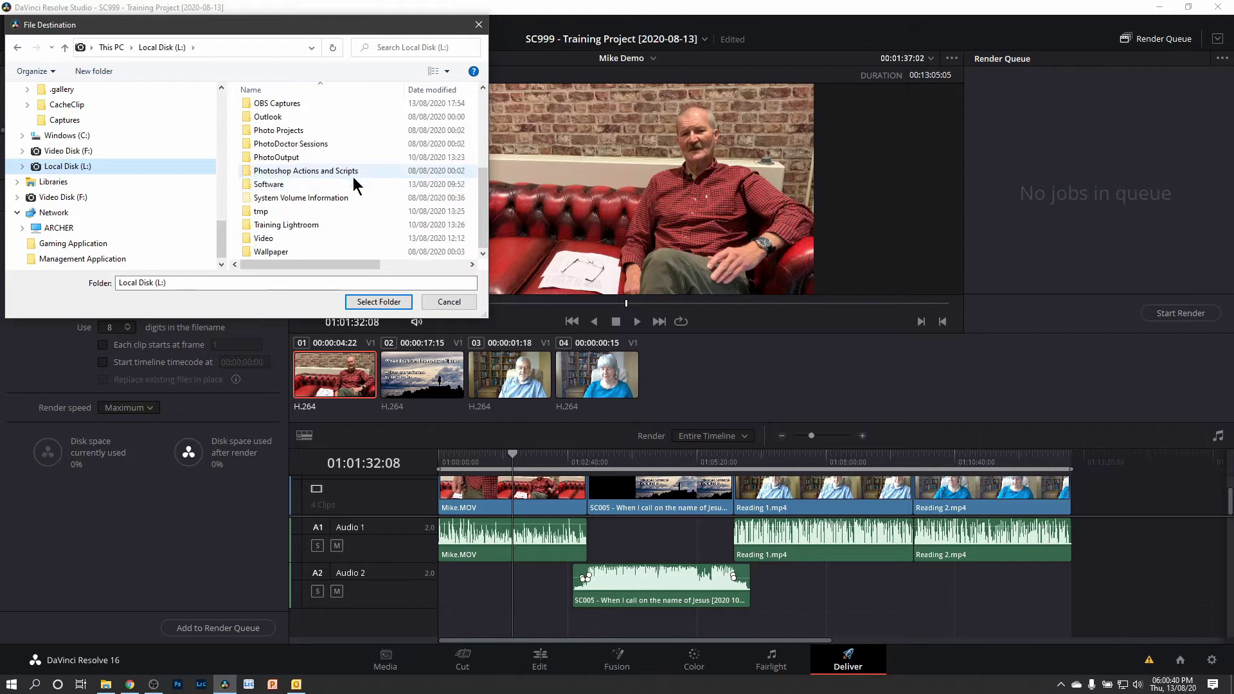
{"action": "left_click", "coordinate": [339, 213]}
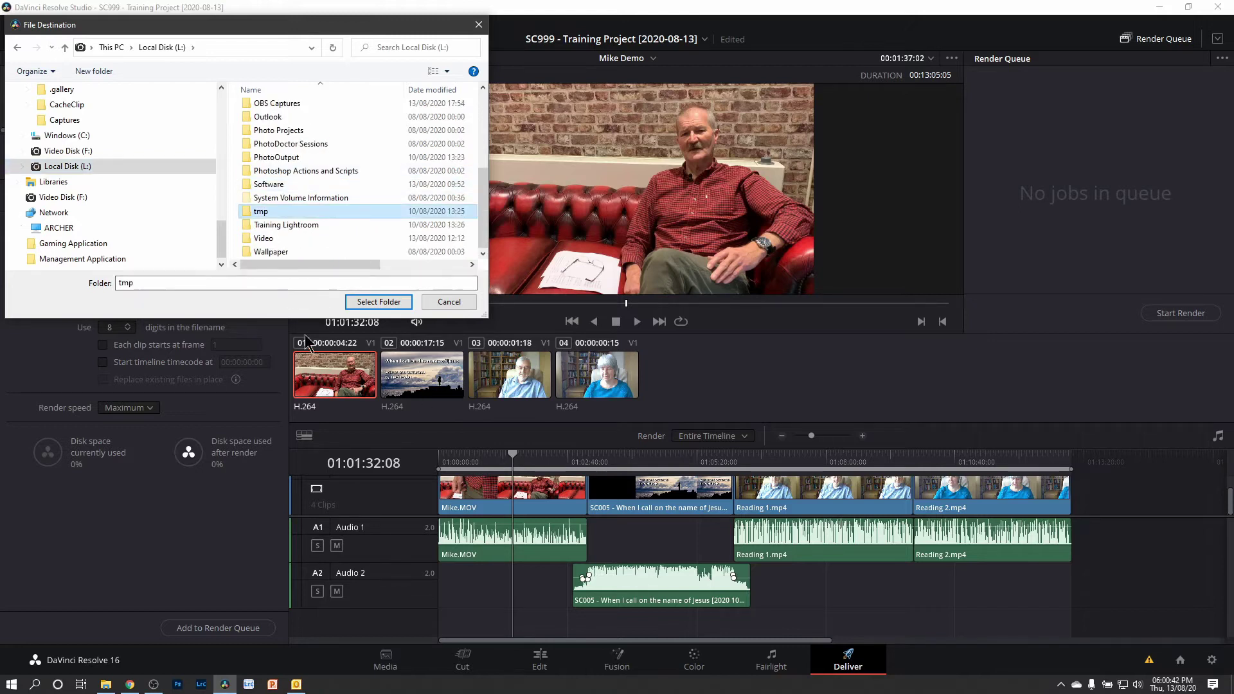
{"action": "left_click", "coordinate": [392, 302]}
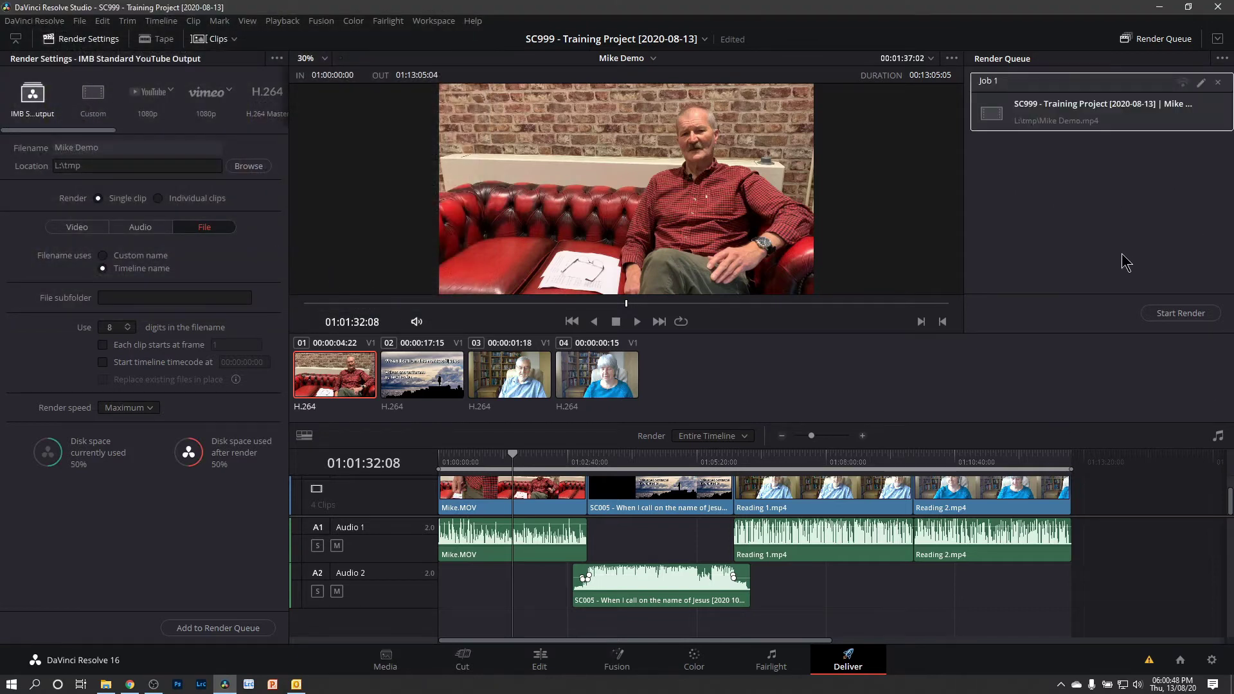
{"action": "left_click", "coordinate": [1117, 219]}
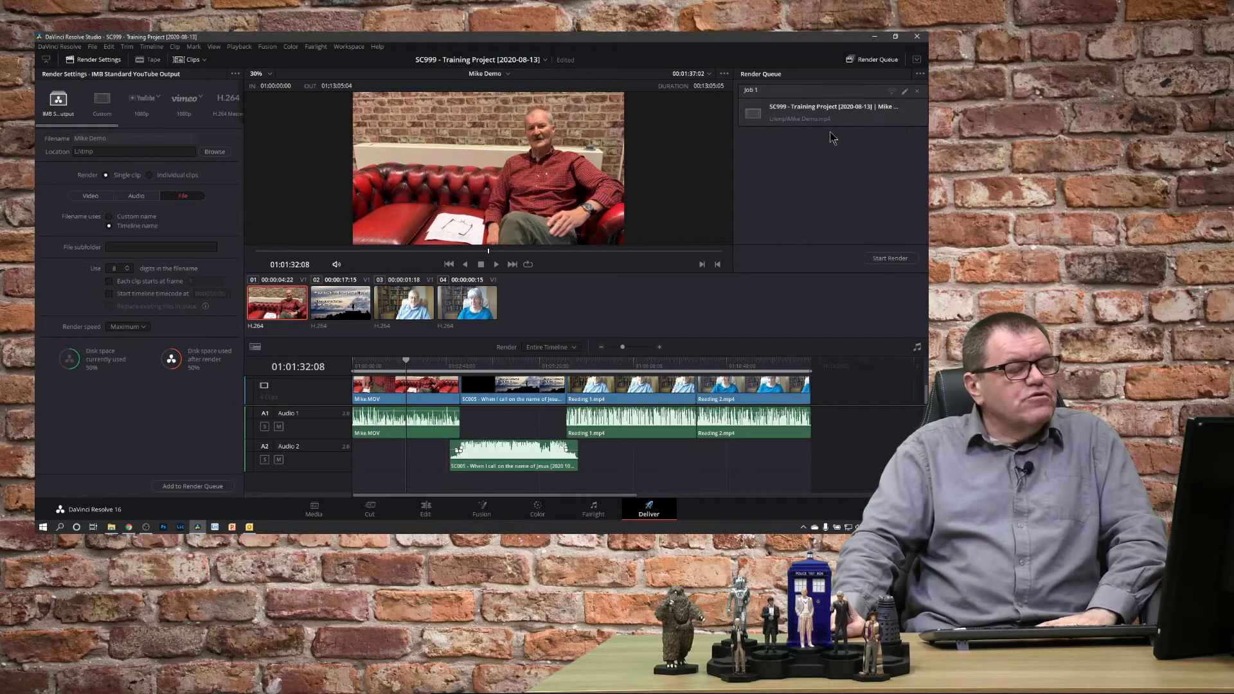
{"action": "left_click", "coordinate": [846, 120]}
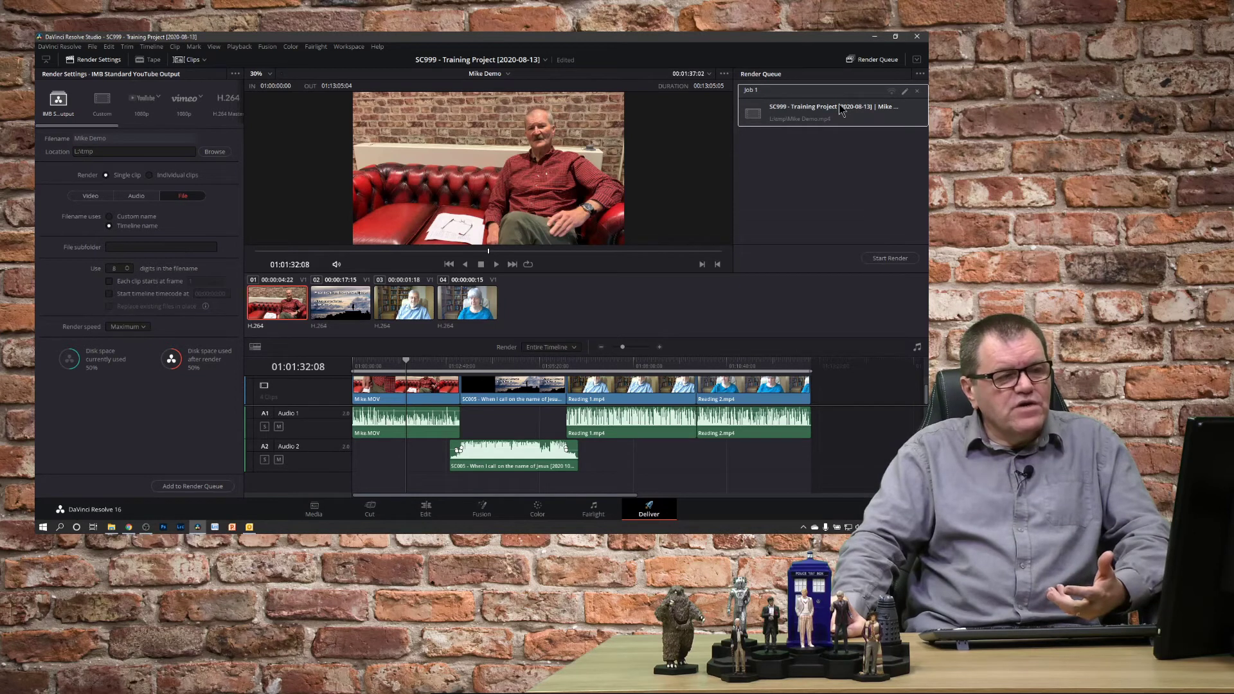
{"action": "left_click", "coordinate": [850, 188]}
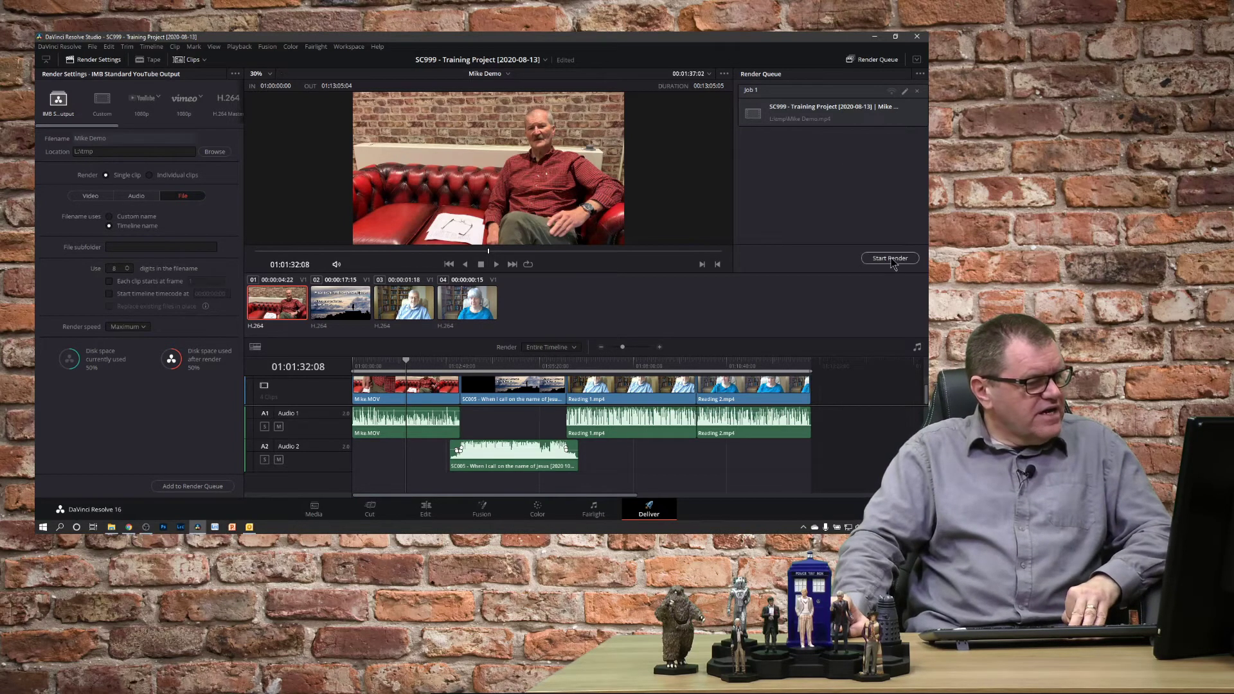
Start rendering Job 1 and wait until Mike Demo.mp4 is written to L:\tmp
{"action": "left_click", "coordinate": [891, 259]}
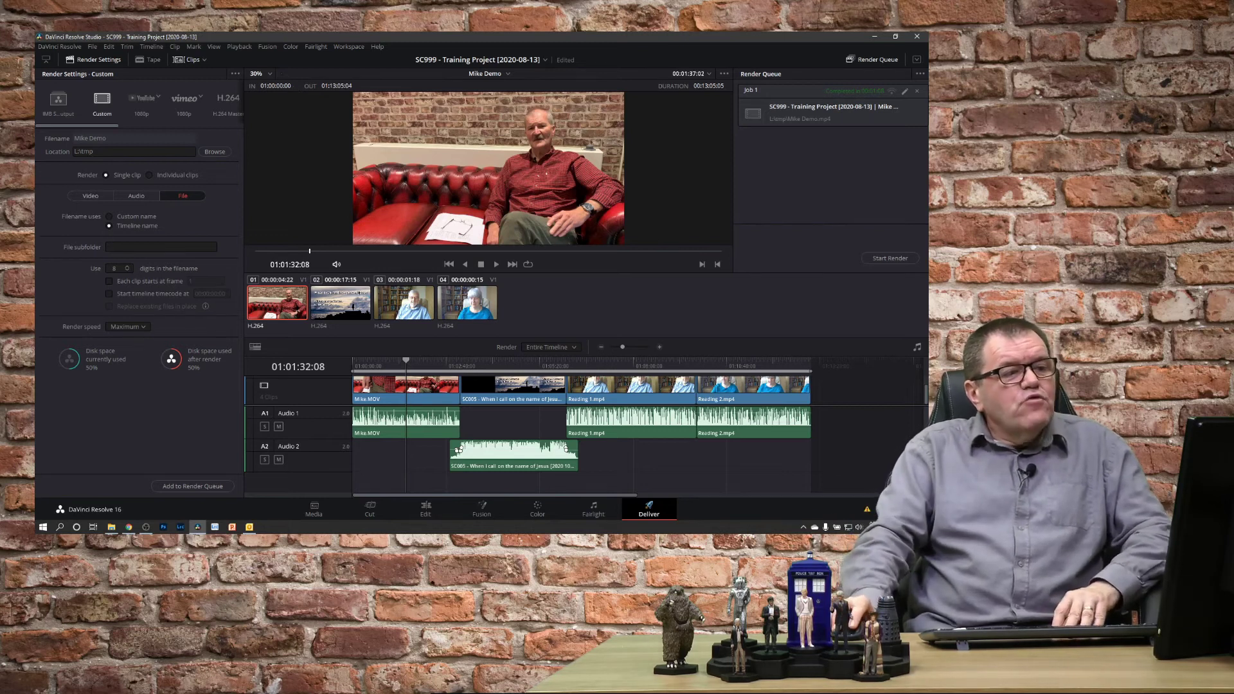
Open Job 1's file location and select Mike Demo.mp4 to check its 1.15 GB size and 00:13:05 length
{"action": "left_click", "coordinate": [849, 124]}
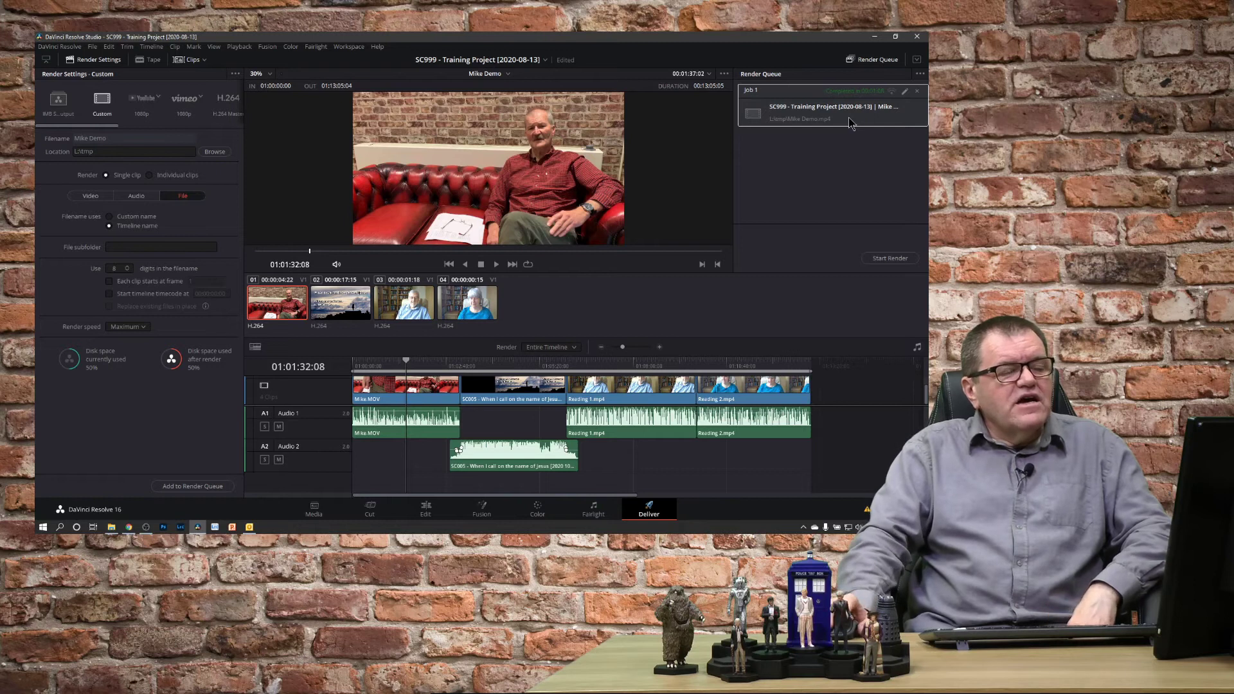
{"action": "right_click", "coordinate": [849, 124]}
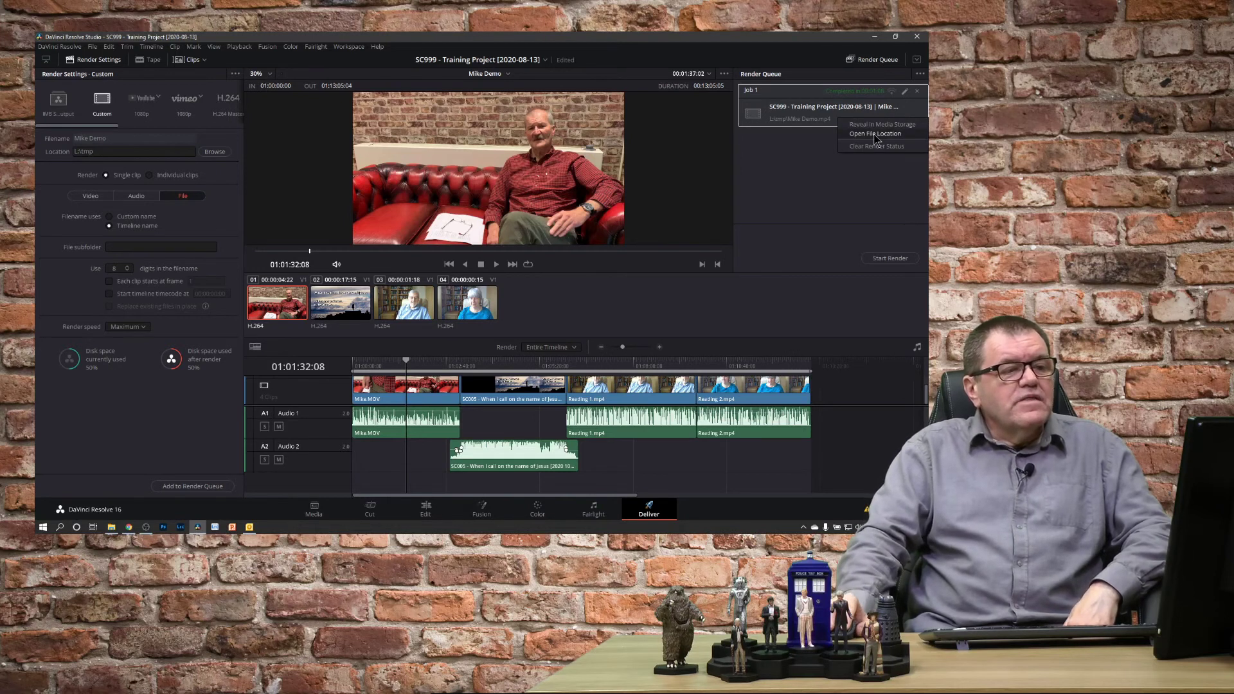
{"action": "left_click", "coordinate": [875, 134]}
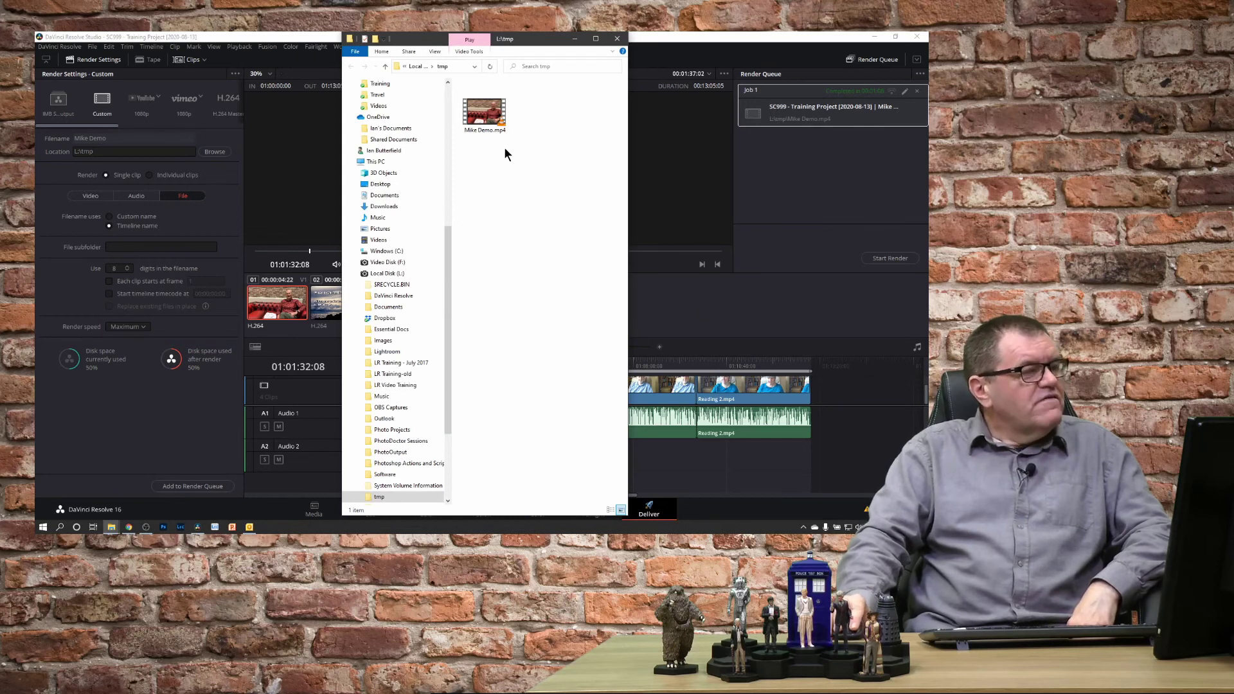
{"action": "left_click", "coordinate": [481, 119]}
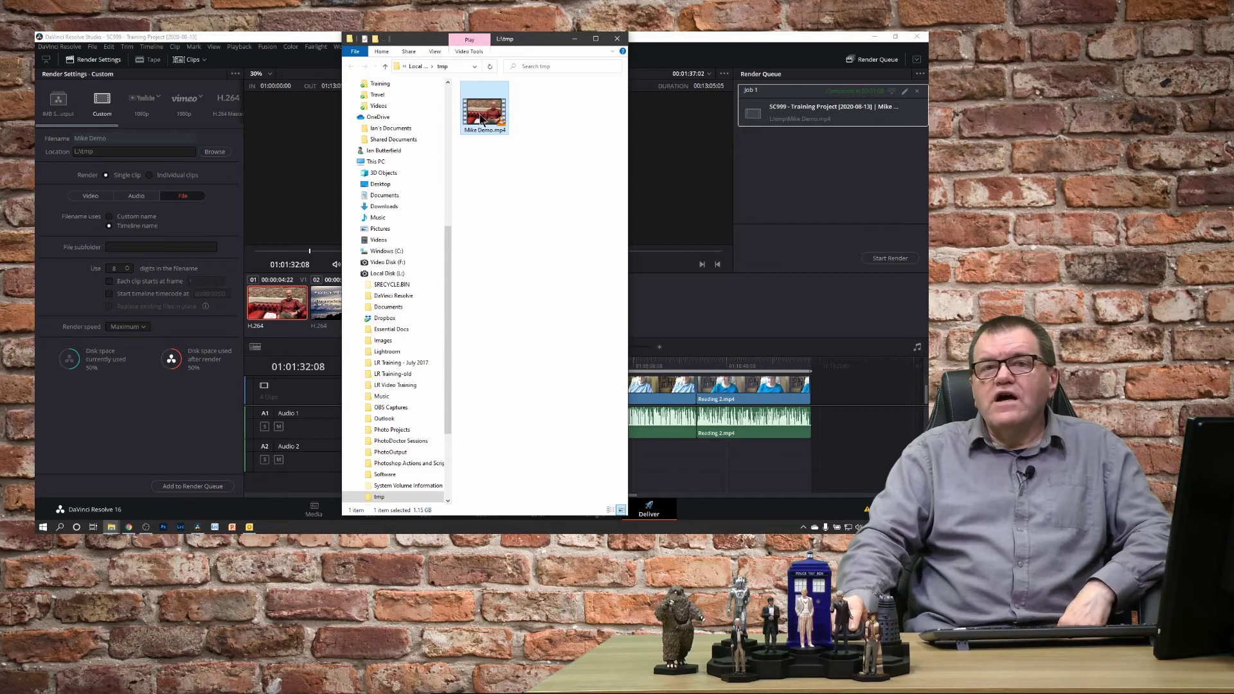
{"action": "mouse_move", "coordinate": [481, 119]}
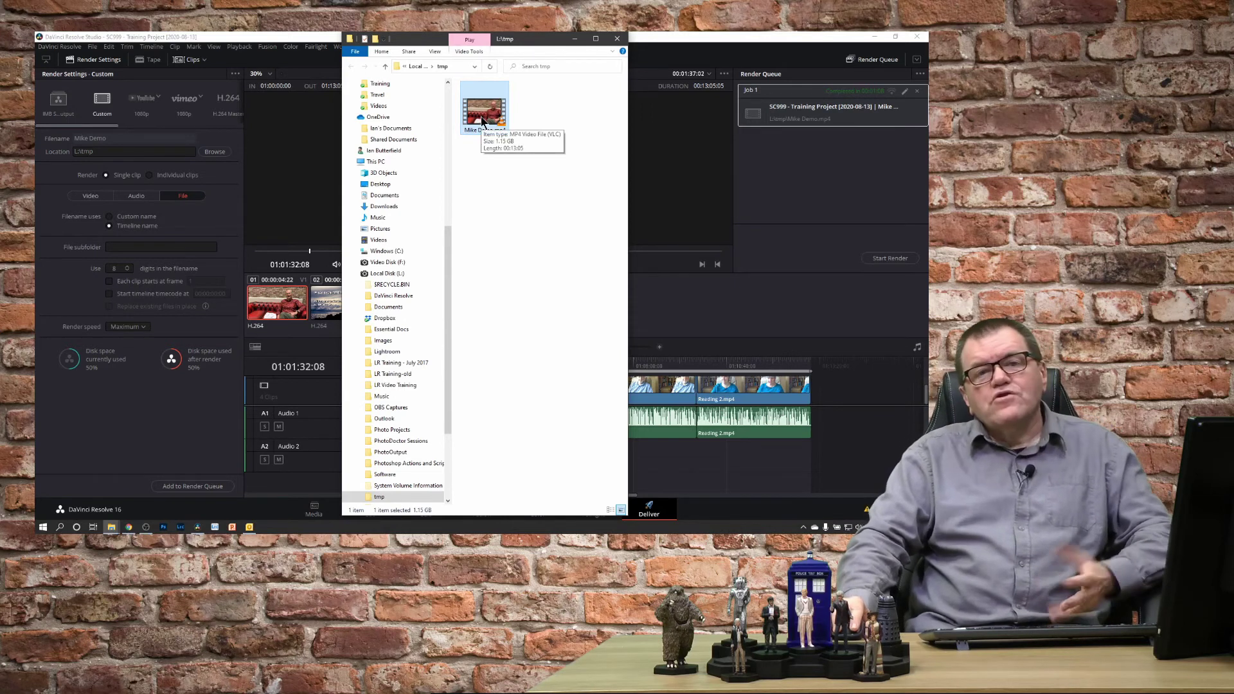